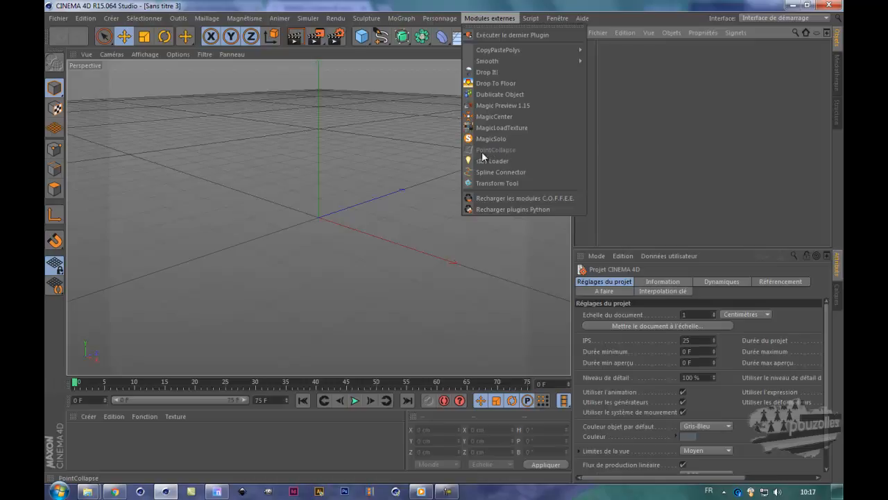
{"action": "left_click", "coordinate": [58, 152]}
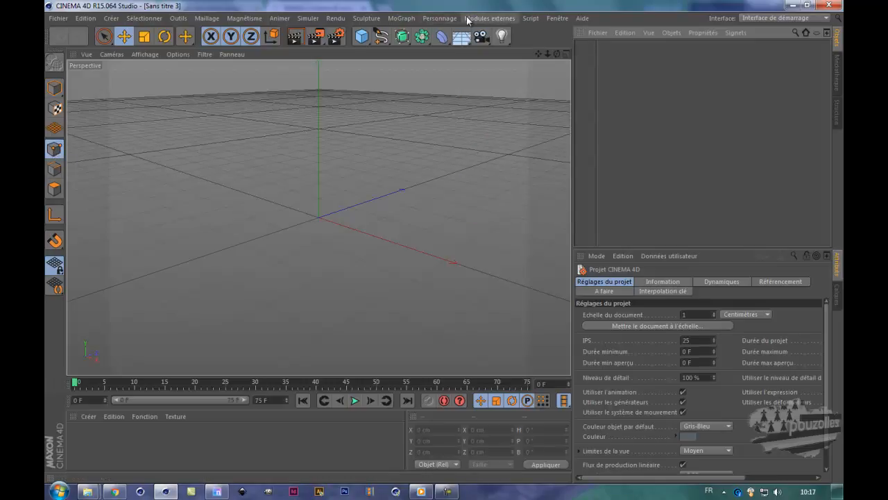
{"action": "left_click", "coordinate": [477, 19]}
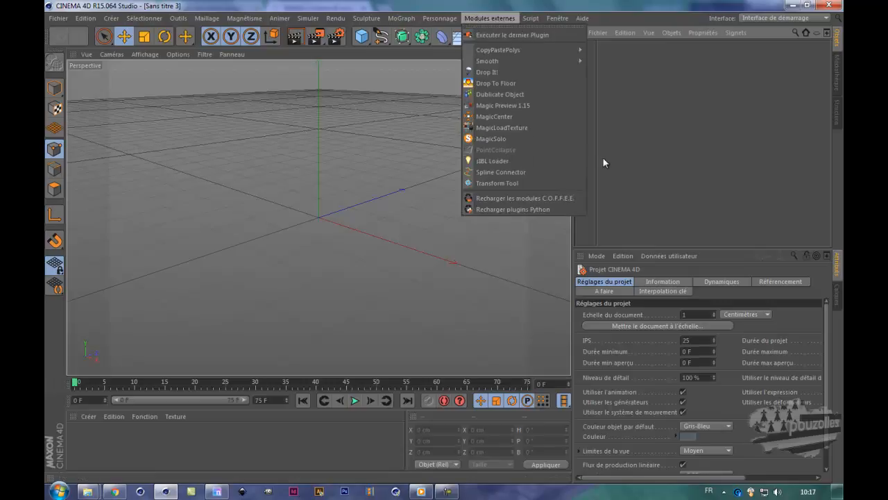
{"action": "left_click", "coordinate": [657, 147]}
{"action": "left_click", "coordinate": [52, 86]}
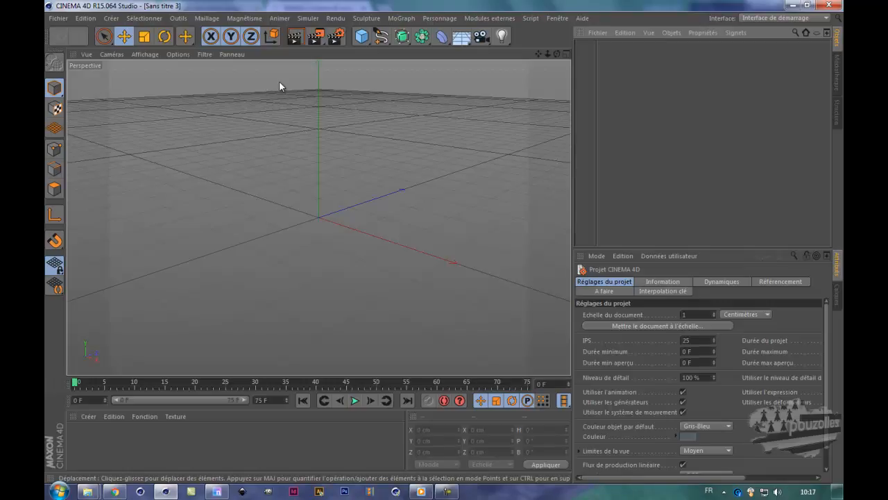
{"action": "left_click", "coordinate": [362, 38]}
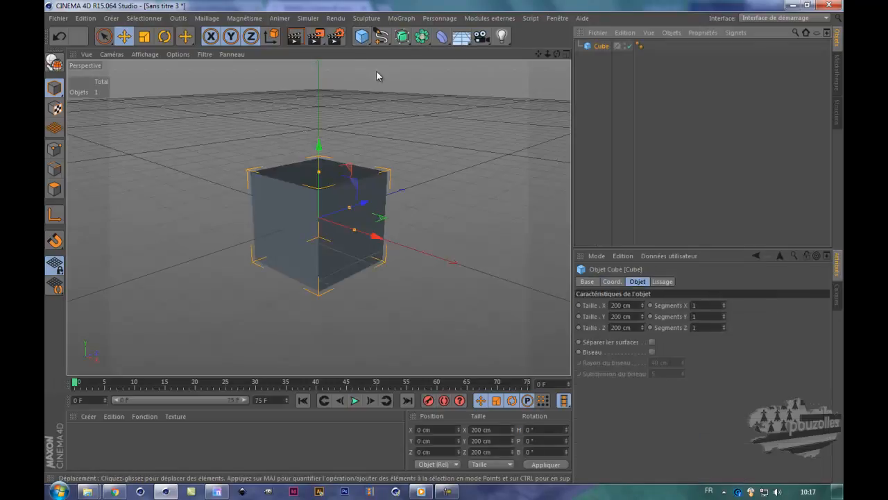
{"action": "key", "text": "ctrl+z"}
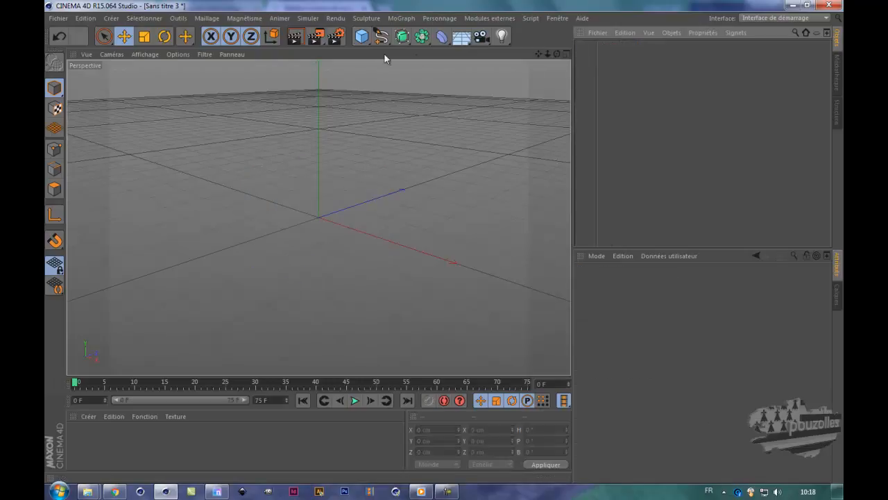
Add a Plan primitive to the scene and display the viewport shaded with mesh lines
{"action": "left_click", "coordinate": [371, 38]}
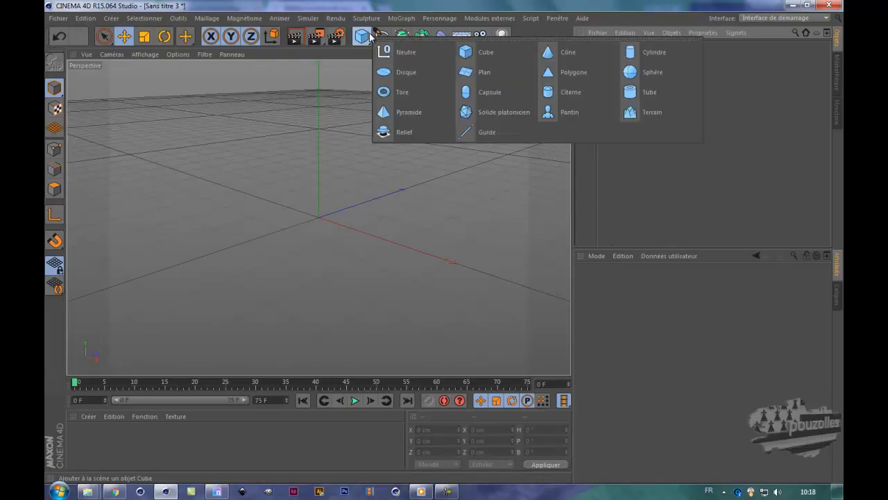
{"action": "left_click", "coordinate": [500, 72]}
{"action": "left_click", "coordinate": [145, 54]}
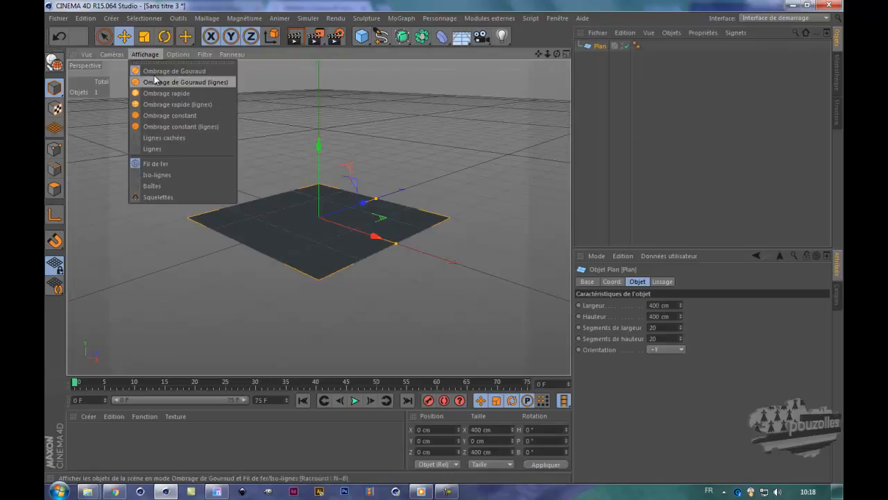
{"action": "left_click", "coordinate": [165, 91]}
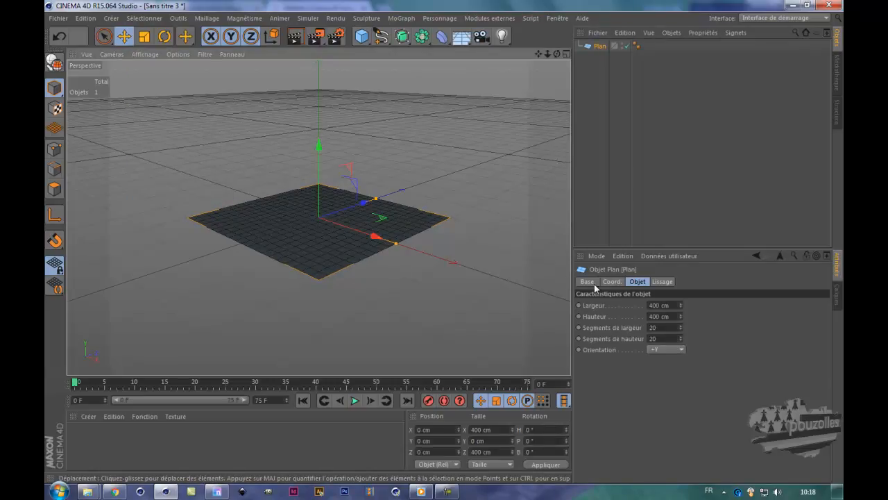
Set both the width and height segments of the plane to 4
{"action": "left_click", "coordinate": [651, 326]}
{"action": "type", "text": "4"}
{"action": "key", "text": "Tab"}
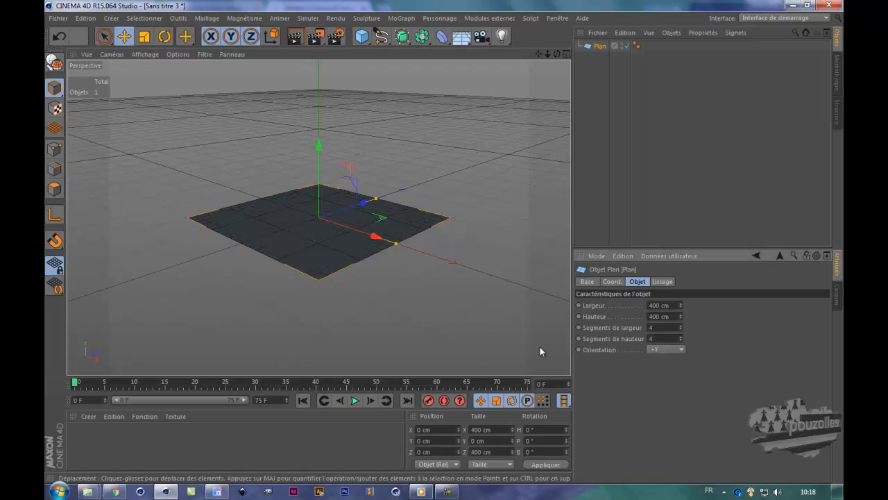
Duplicate the plane and convert both planes into editable polygon objects
{"action": "scroll", "coordinate": [388, 234], "scroll_direction": "up", "scroll_amount": 4}
{"action": "scroll", "coordinate": [385, 233], "scroll_direction": "down", "scroll_amount": 1}
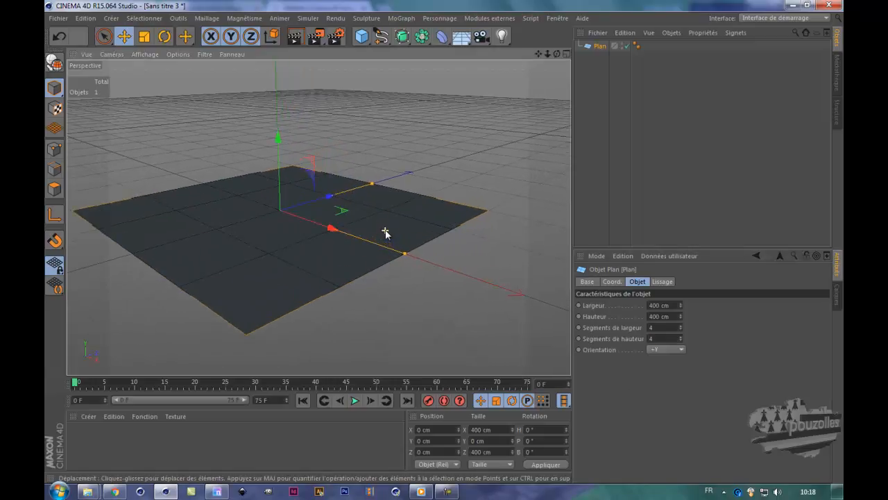
{"action": "scroll", "coordinate": [383, 234], "scroll_direction": "down", "scroll_amount": 2}
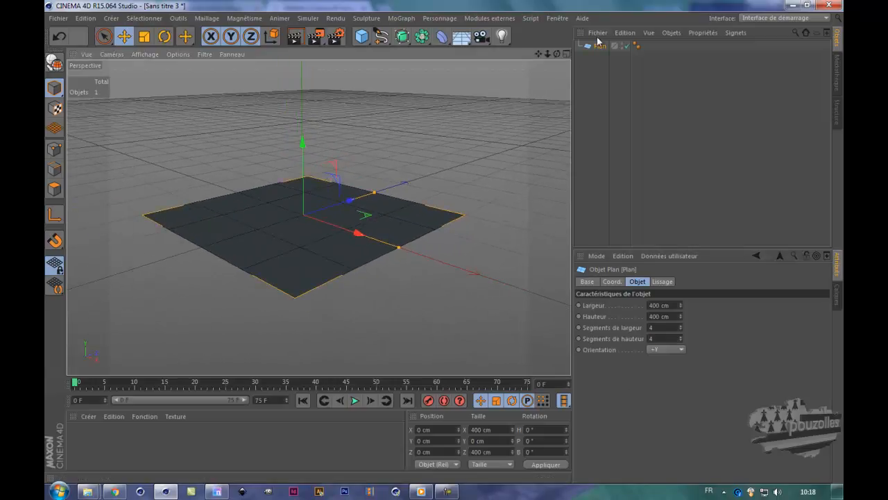
{"action": "left_click_drag", "start_coordinate": [600, 47], "coordinate": [601, 64], "text": "ctrl"}
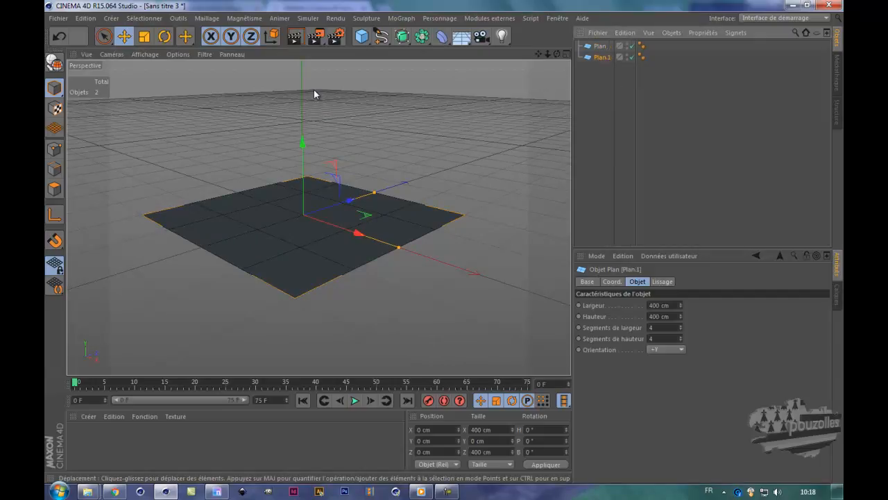
{"action": "left_click", "coordinate": [598, 46], "text": "ctrl"}
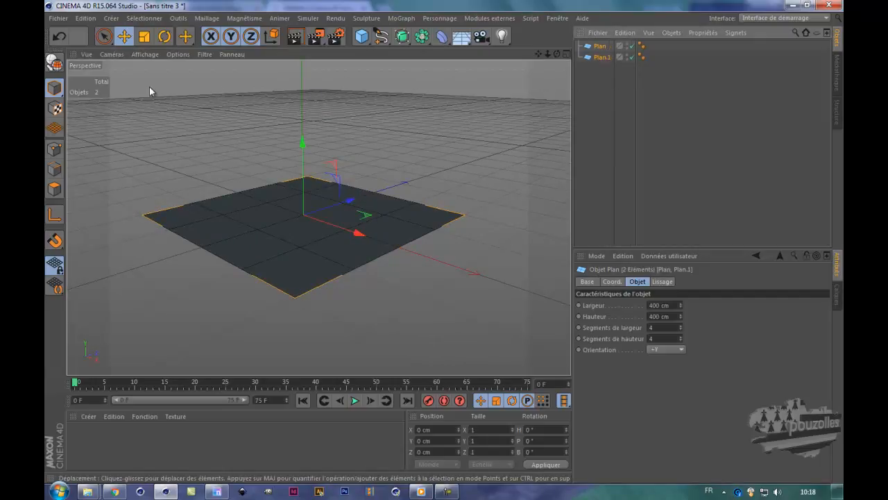
{"action": "left_click", "coordinate": [54, 63]}
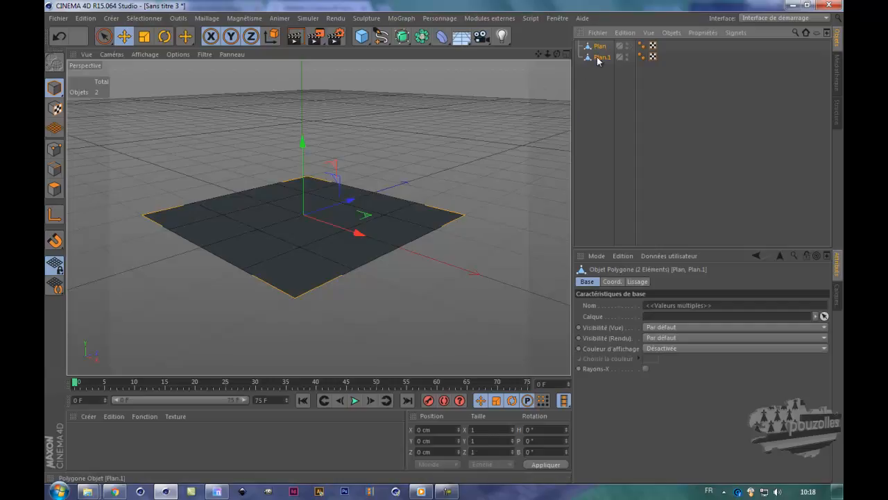
Move the duplicated plane along Z to about 409.5 cm, leaving a narrow gap beside the original plane
{"action": "left_click_drag", "start_coordinate": [349, 200], "coordinate": [460, 150]}
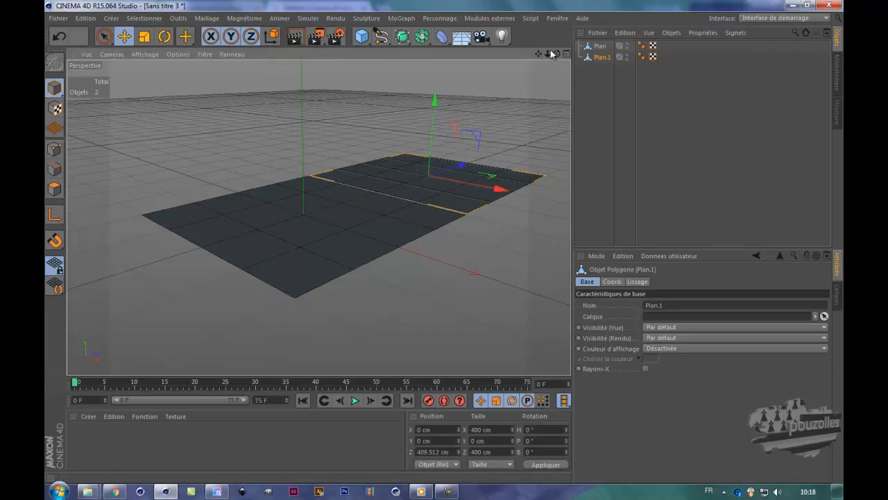
{"action": "left_click_drag", "start_coordinate": [556, 54], "coordinate": [444, 241]}
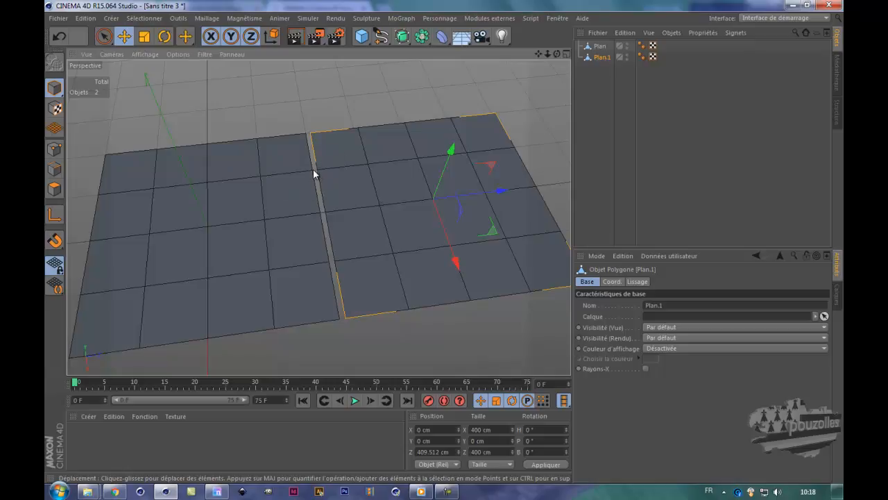
In point mode, connect both planes into a single object and delete the originals
{"action": "left_click", "coordinate": [54, 148]}
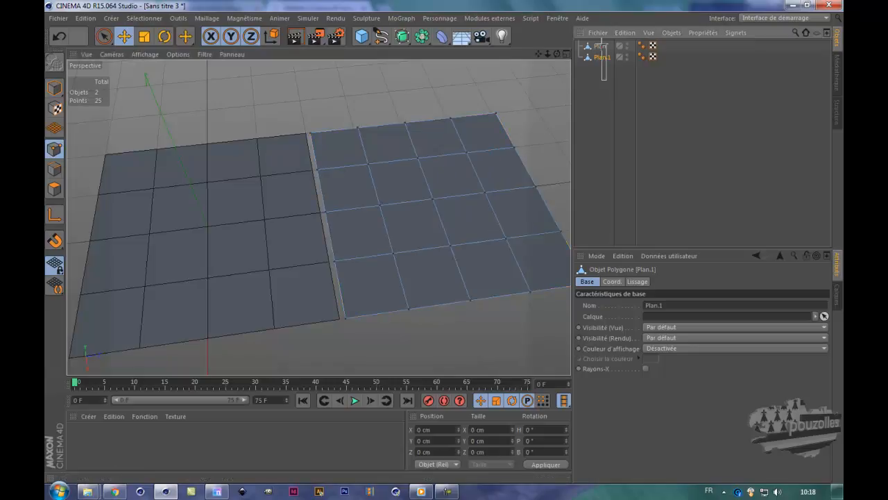
{"action": "left_click", "coordinate": [599, 47], "text": "ctrl"}
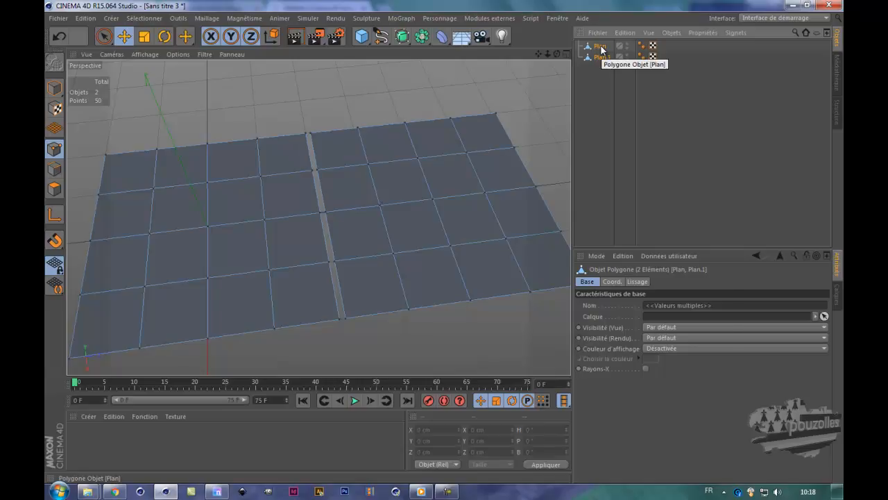
{"action": "right_click", "coordinate": [601, 48]}
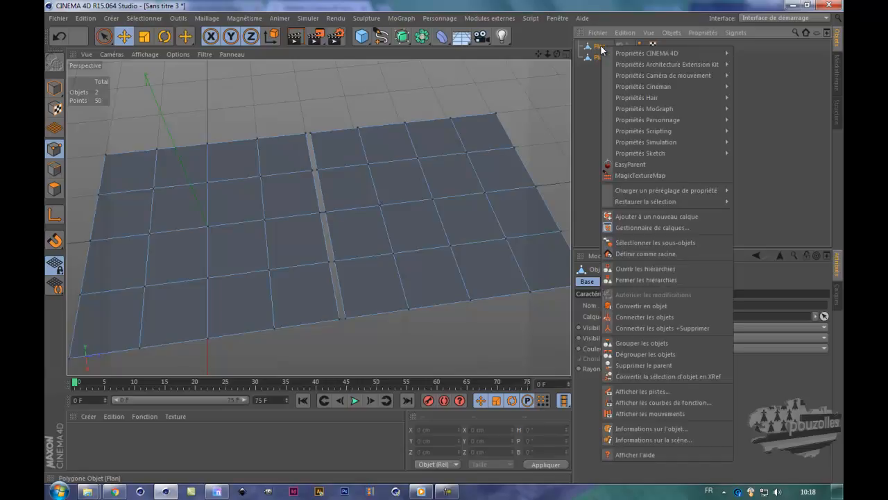
{"action": "left_click", "coordinate": [659, 327]}
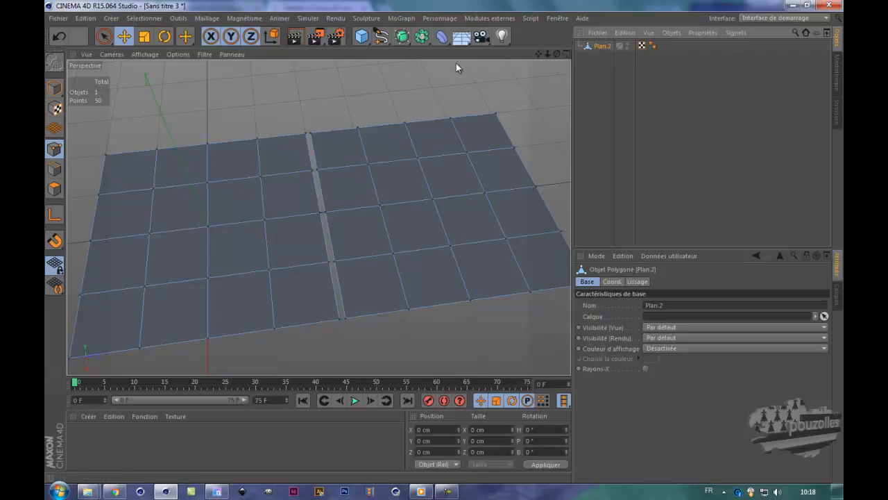
Weld the two points at the far end of the gap onto the duplicated plane's corner with Soudure
{"action": "left_click", "coordinate": [103, 37]}
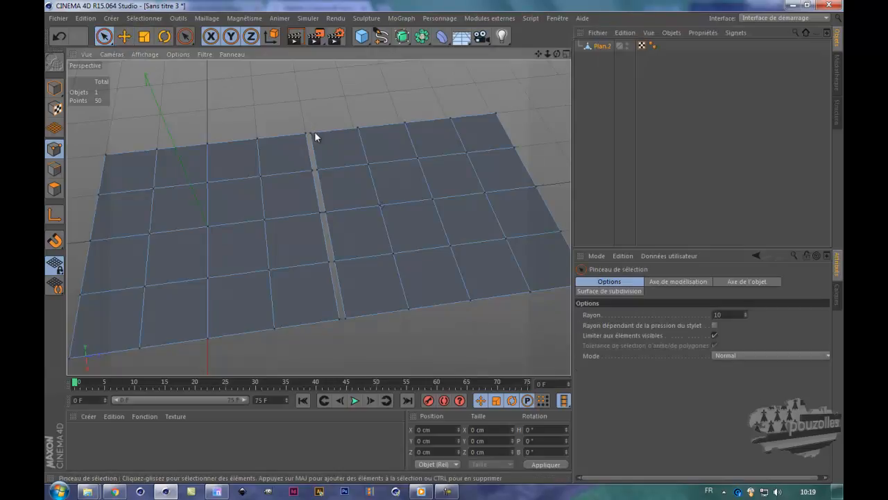
{"action": "left_click", "coordinate": [308, 133]}
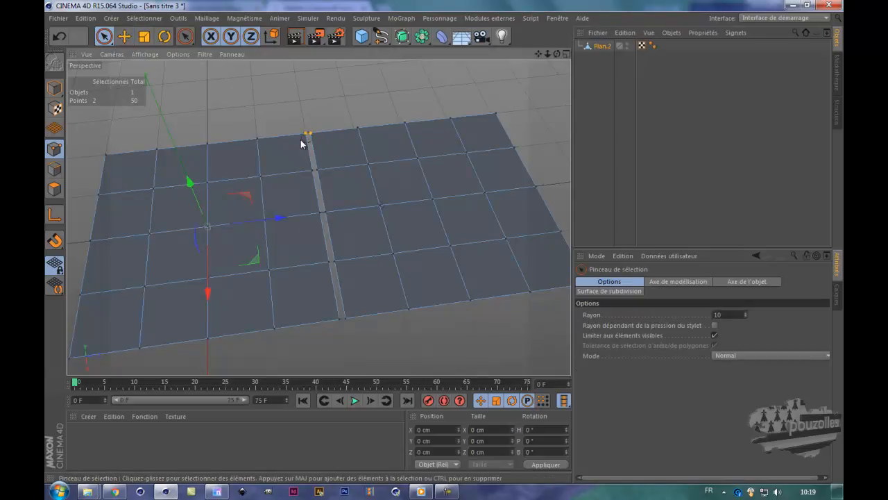
{"action": "right_click", "coordinate": [459, 80]}
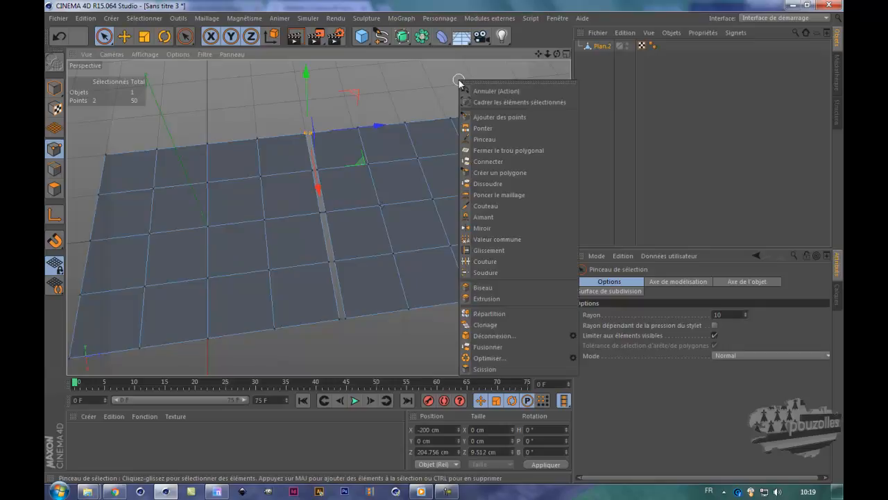
{"action": "left_click", "coordinate": [500, 274]}
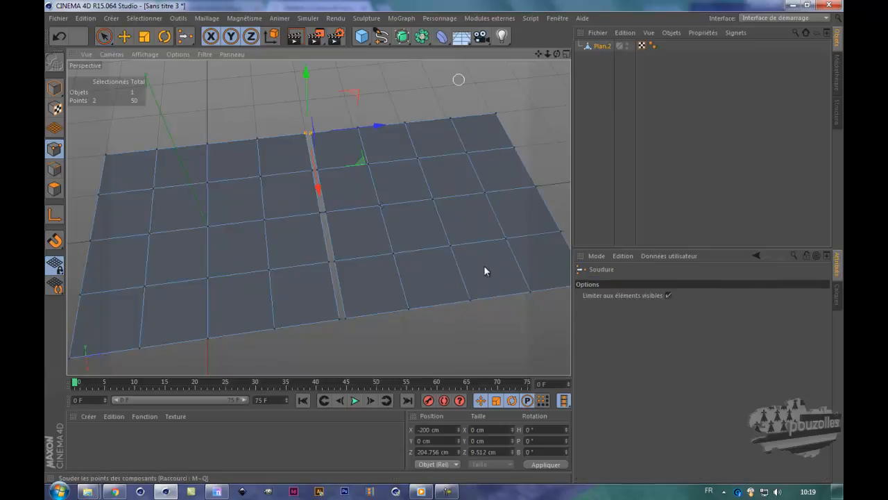
{"action": "left_click", "coordinate": [313, 134]}
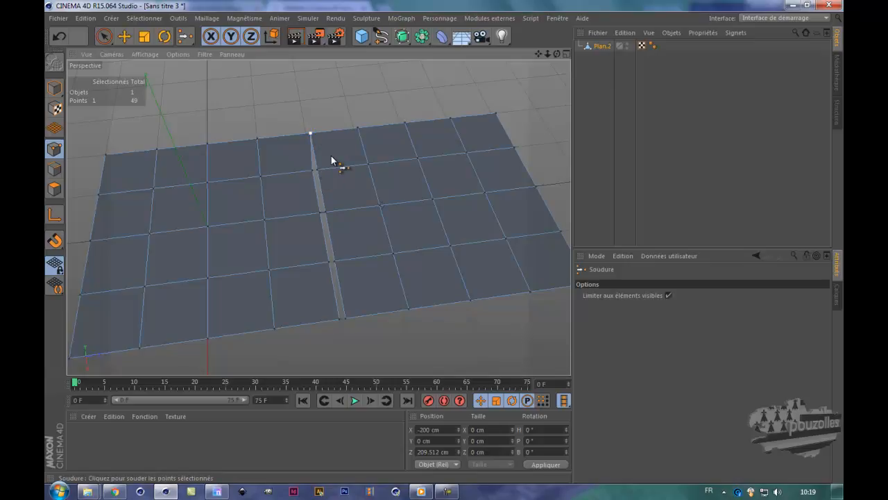
Weld the second pair of points along the gap onto the duplicated plane's edge point
{"action": "key", "text": "space"}
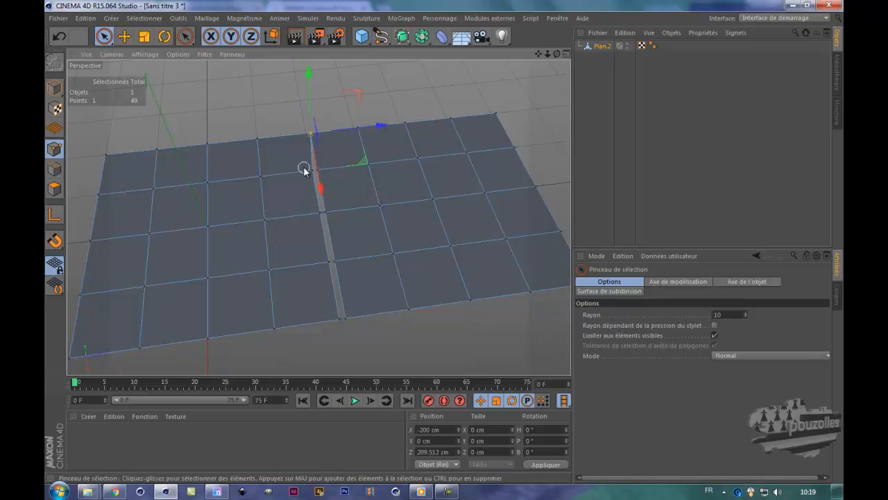
{"action": "left_click", "coordinate": [313, 170], "text": "shift"}
{"action": "key", "text": "space"}
{"action": "left_click", "coordinate": [319, 170]}
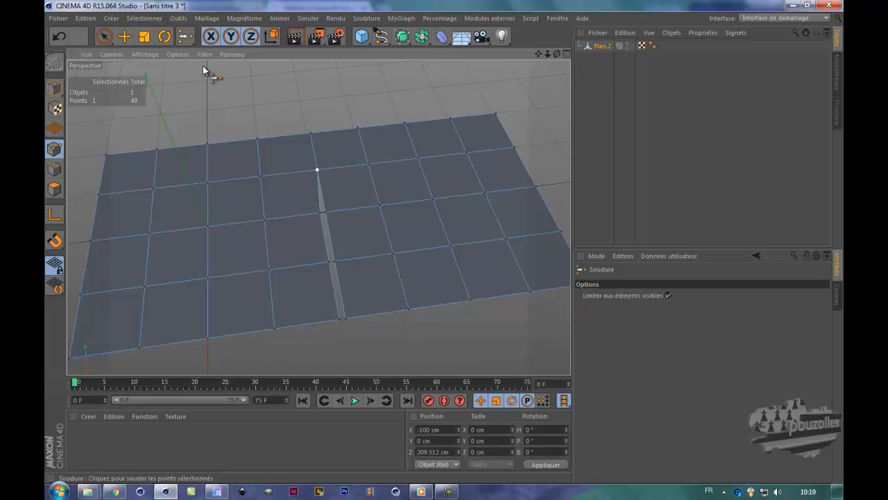
Undo both point welds and switch back to the Move tool
{"action": "left_click", "coordinate": [59, 36]}
{"action": "left_click", "coordinate": [59, 36]}
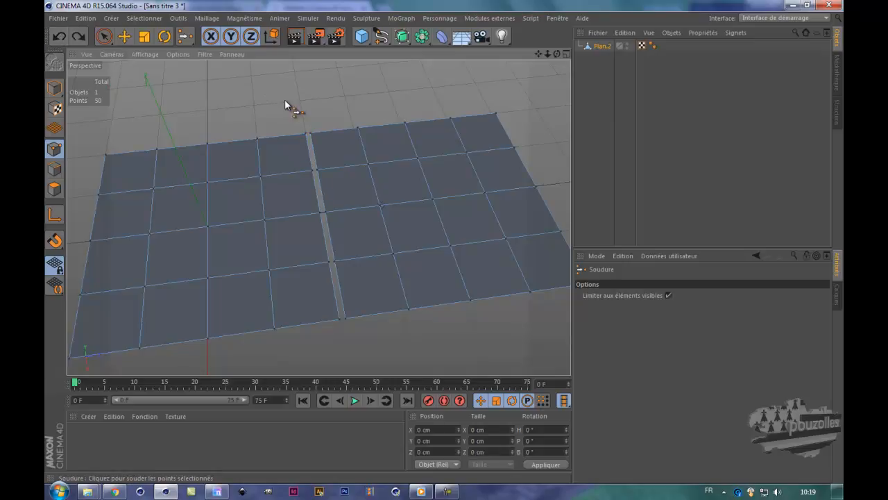
{"action": "left_click", "coordinate": [124, 37]}
{"action": "left_click", "coordinate": [489, 19]}
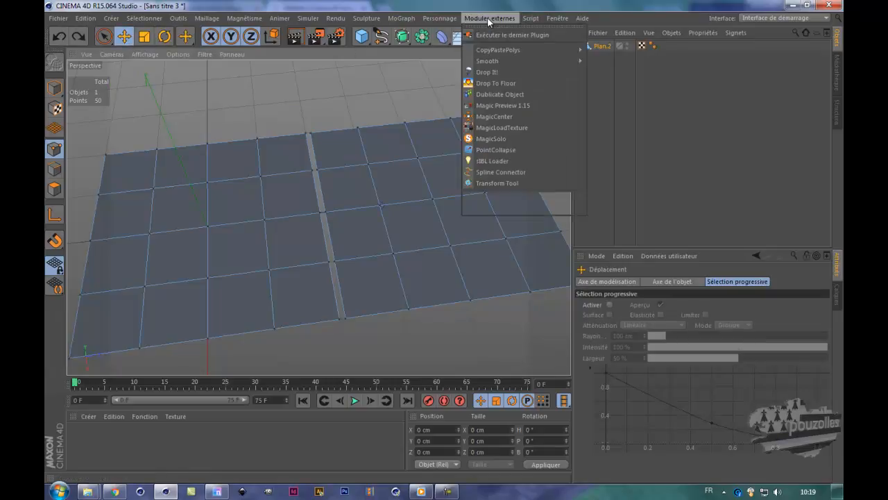
{"action": "left_click", "coordinate": [504, 127]}
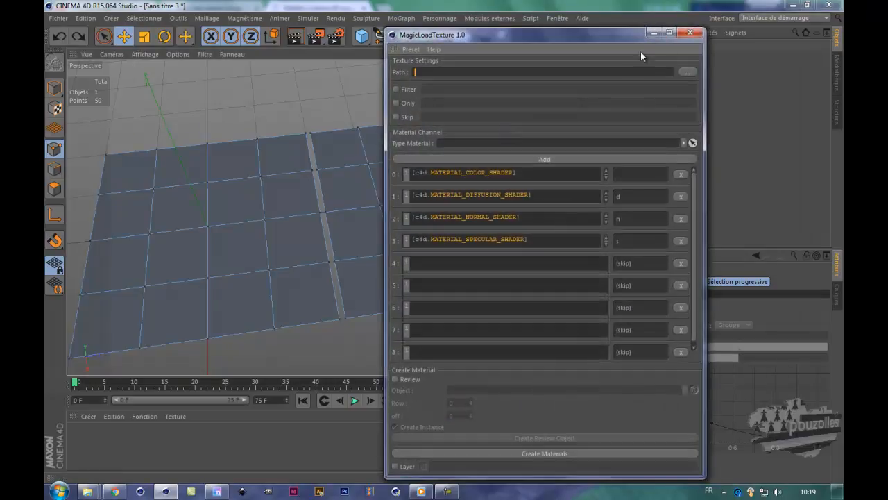
{"action": "left_click", "coordinate": [690, 32]}
Close the whole gap between the two halves by collapsing each facing point pair with the PointCollapse plugin
{"action": "left_click", "coordinate": [479, 21]}
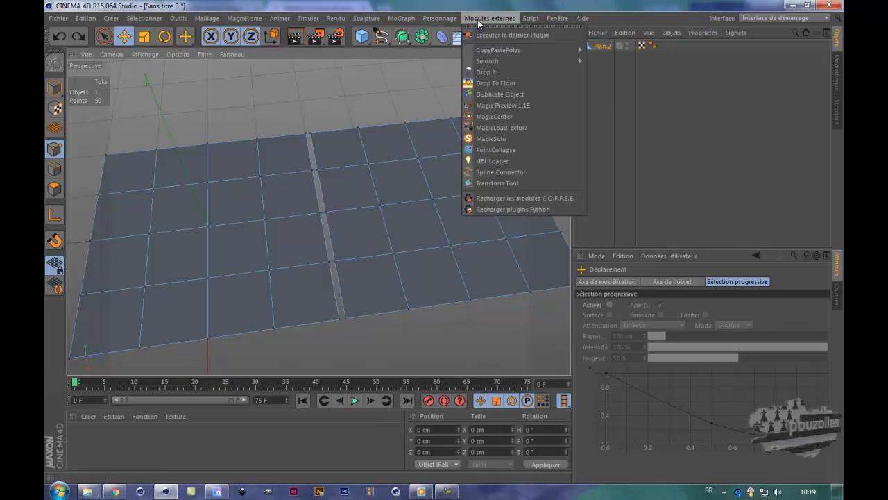
{"action": "left_click", "coordinate": [505, 149]}
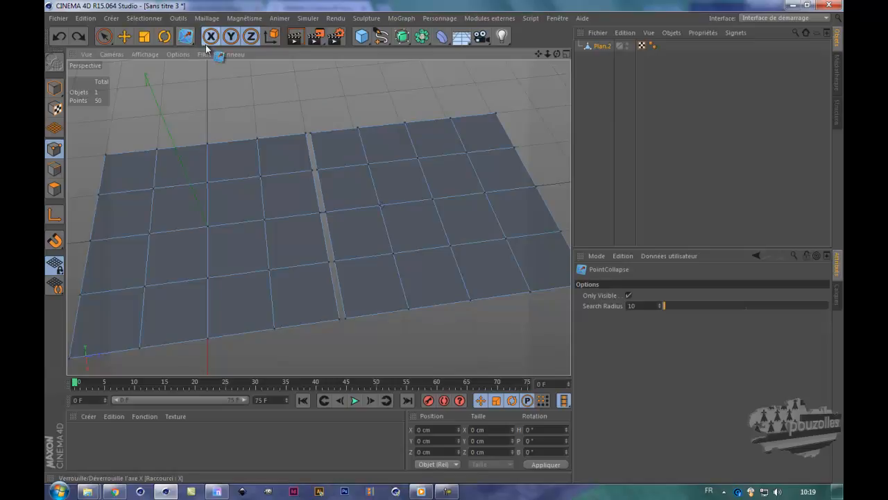
{"action": "left_click", "coordinate": [310, 135]}
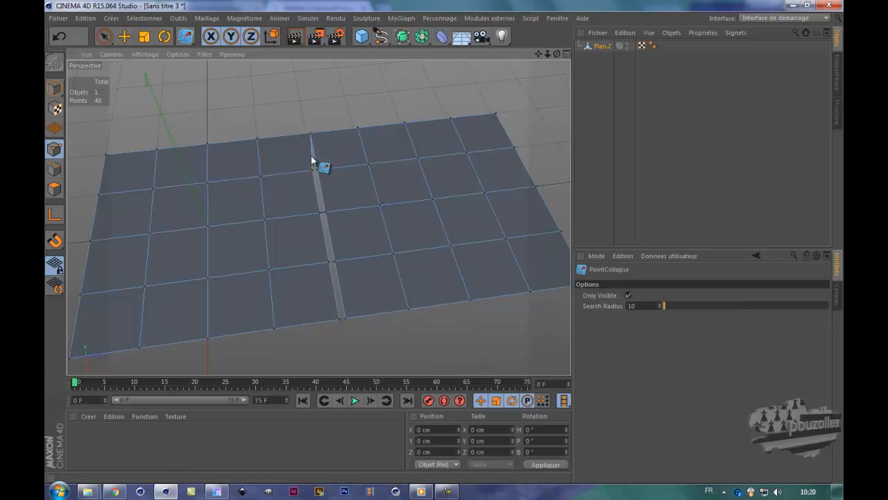
{"action": "left_click", "coordinate": [324, 212]}
{"action": "left_click", "coordinate": [339, 259]}
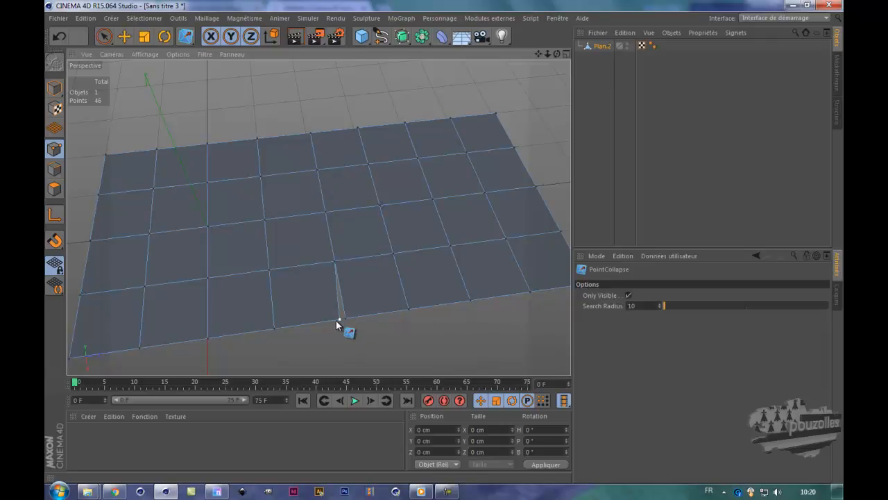
{"action": "left_click", "coordinate": [345, 319]}
Try PointCollapse on neighbouring mesh points beyond the seam, merging those near the far edge into the seam's second point
{"action": "left_click_drag", "start_coordinate": [419, 186], "coordinate": [435, 197]}
{"action": "left_click_drag", "start_coordinate": [406, 125], "coordinate": [406, 126]}
{"action": "left_click_drag", "start_coordinate": [325, 211], "coordinate": [326, 211]}
{"action": "left_click", "coordinate": [60, 35]}
{"action": "left_click", "coordinate": [318, 168]}
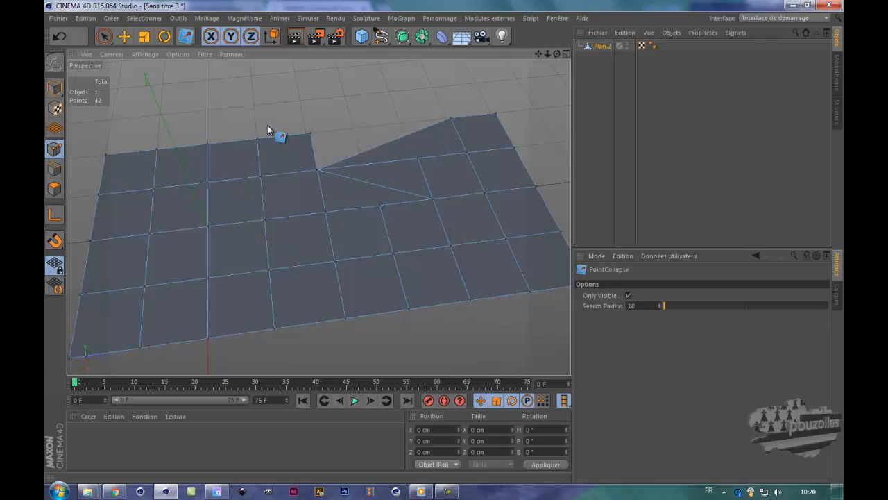
Undo the trial PointCollapse merges made beyond the seam
{"action": "left_click", "coordinate": [59, 36]}
{"action": "left_click", "coordinate": [59, 36]}
{"action": "left_click", "coordinate": [59, 36]}
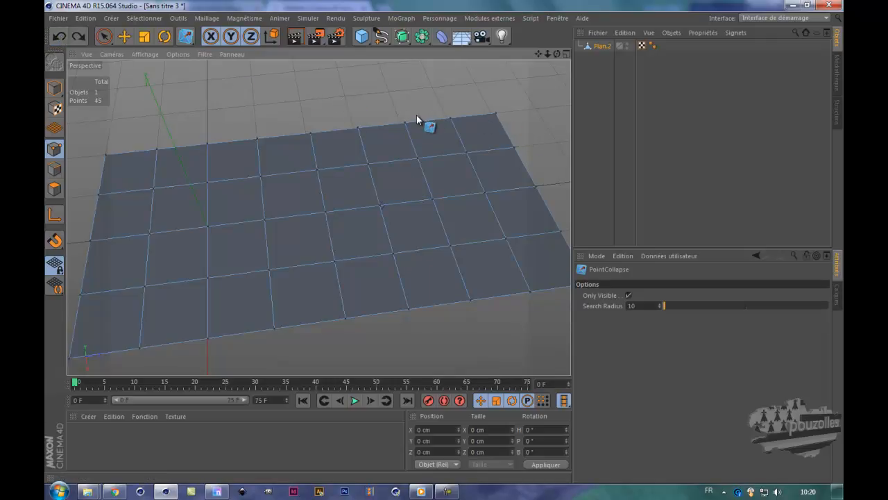
Collapse each of the five points in one column past the seam onto its neighbour in the next column with PointCollapse
{"action": "left_click_drag", "start_coordinate": [439, 124], "coordinate": [452, 118]}
{"action": "left_click_drag", "start_coordinate": [463, 156], "coordinate": [465, 153]}
{"action": "left_click_drag", "start_coordinate": [465, 199], "coordinate": [487, 196]}
{"action": "left_click_drag", "start_coordinate": [504, 243], "coordinate": [505, 242]}
{"action": "left_click_drag", "start_coordinate": [472, 297], "coordinate": [530, 292]}
{"action": "scroll", "coordinate": [361, 175], "scroll_direction": "down", "scroll_amount": 3}
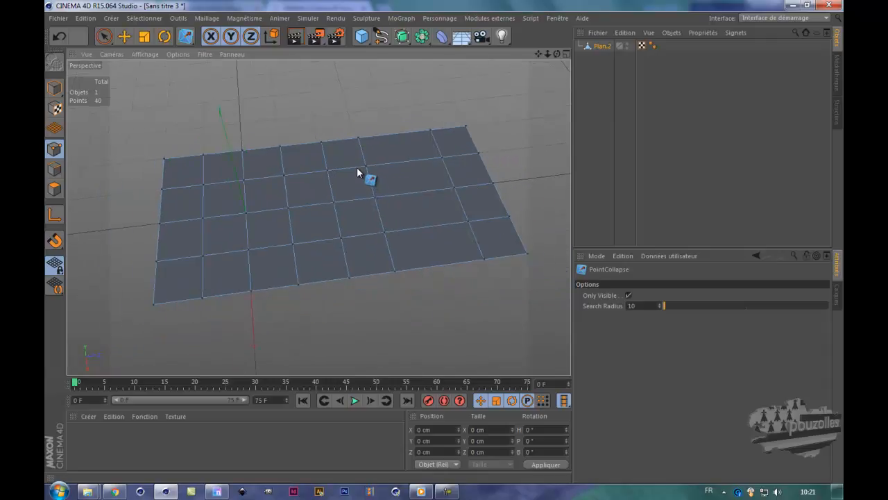
Select two adjacent points on the plane's far edge with the selection brush and weld them at their midpoint with Soudure
{"action": "left_click", "coordinate": [102, 37]}
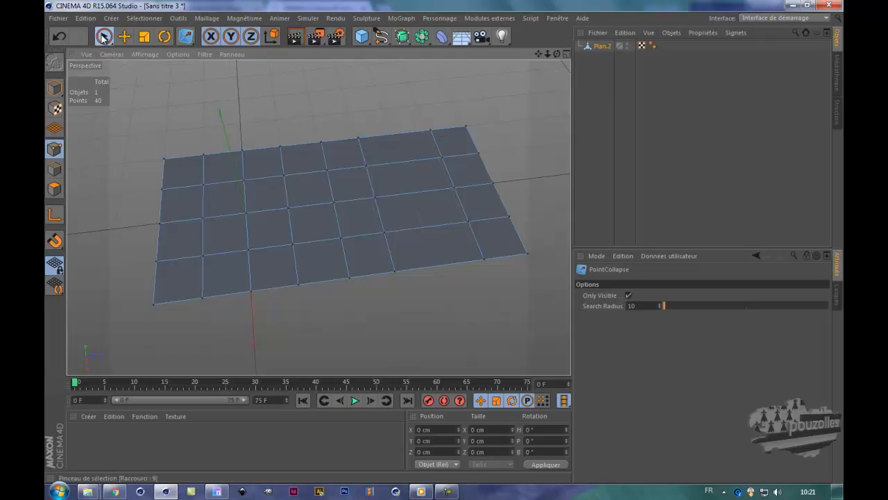
{"action": "mouse_move", "coordinate": [289, 145]}
{"action": "left_mouse_down"}
{"action": "mouse_move", "coordinate": [282, 145]}
{"action": "mouse_move", "coordinate": [317, 138]}
{"action": "left_mouse_up"}
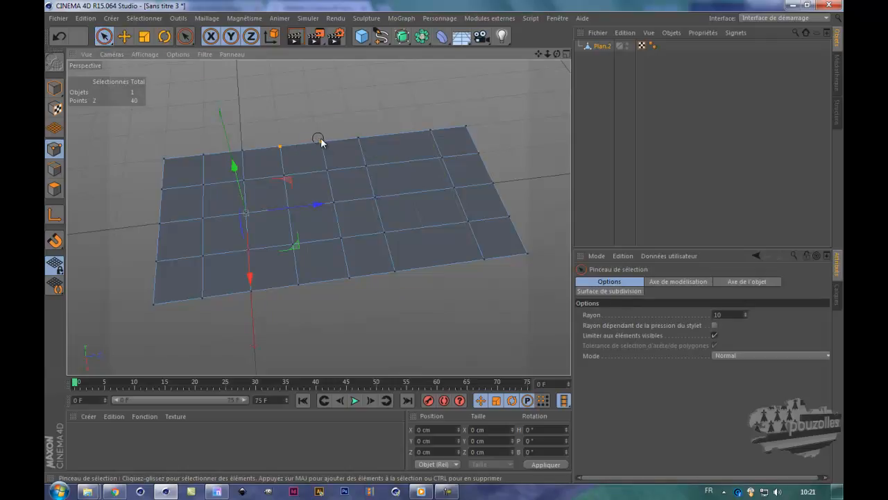
{"action": "left_click", "coordinate": [184, 42]}
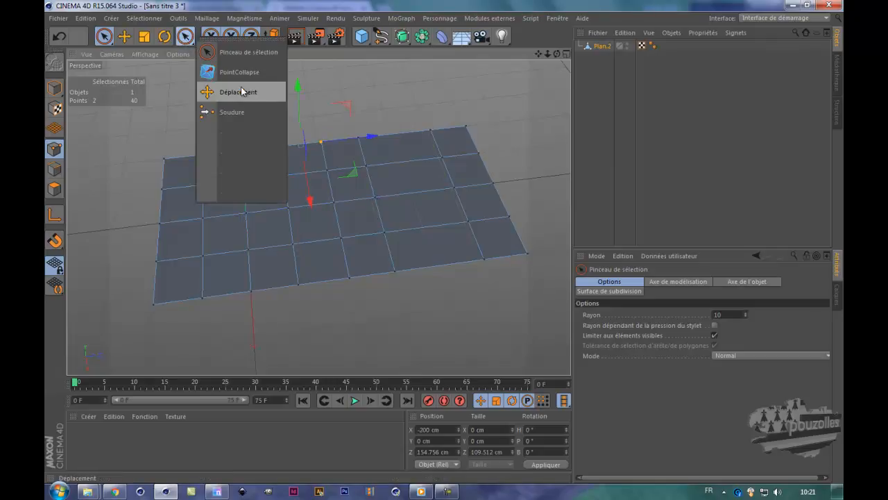
{"action": "left_click", "coordinate": [240, 113]}
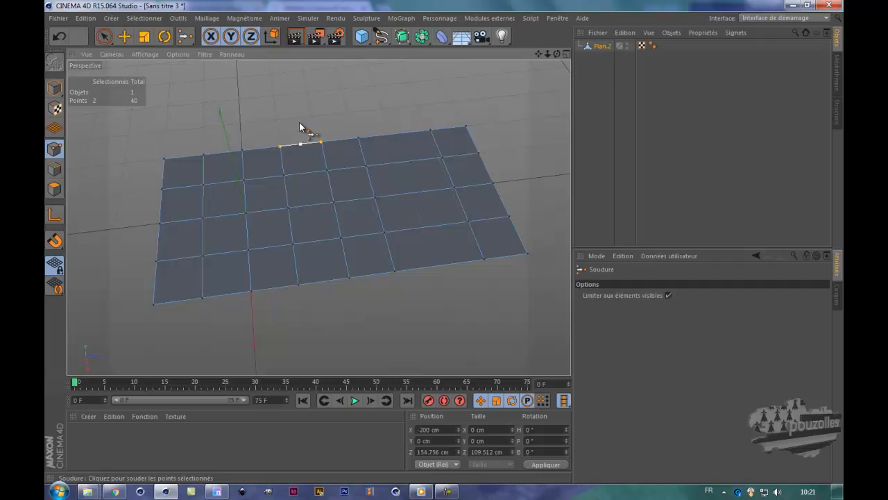
{"action": "left_click", "coordinate": [301, 144]}
Select the two points in the row just inside the far-edge weld and weld them at their midpoint
{"action": "left_click", "coordinate": [105, 36]}
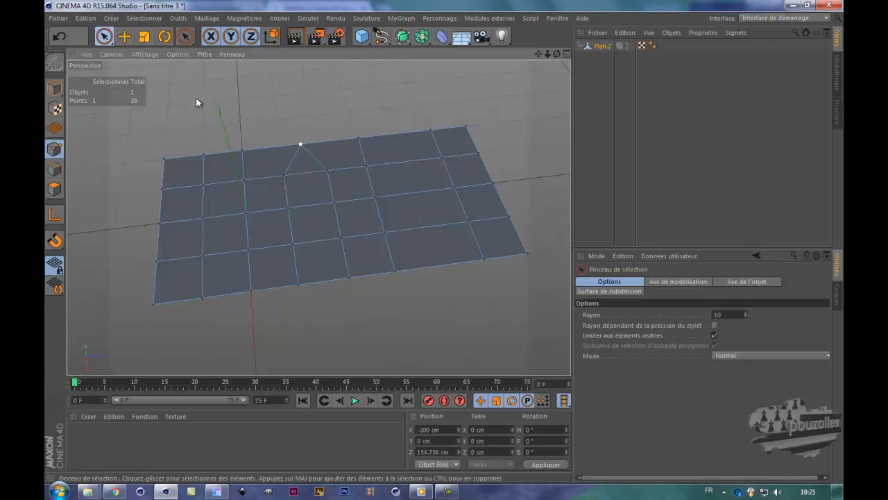
{"action": "left_click_drag", "start_coordinate": [280, 174], "coordinate": [331, 171]}
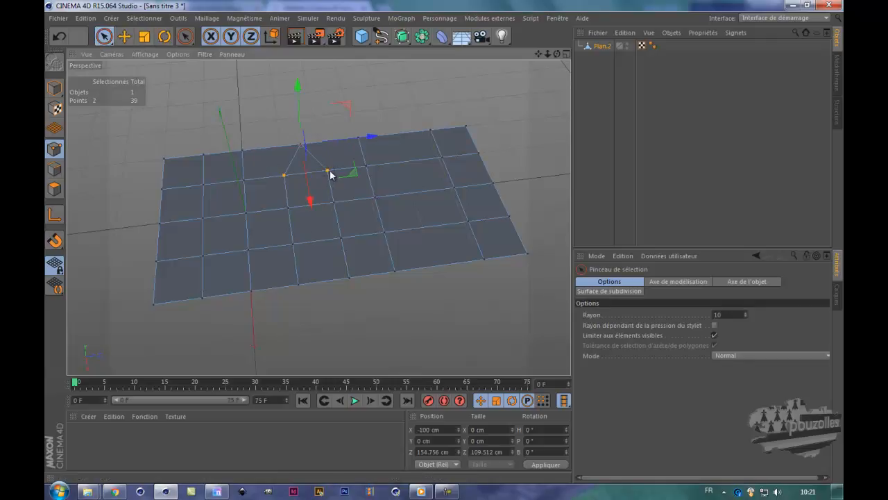
{"action": "left_click_drag", "start_coordinate": [185, 37], "coordinate": [229, 76]}
{"action": "left_click", "coordinate": [306, 175]}
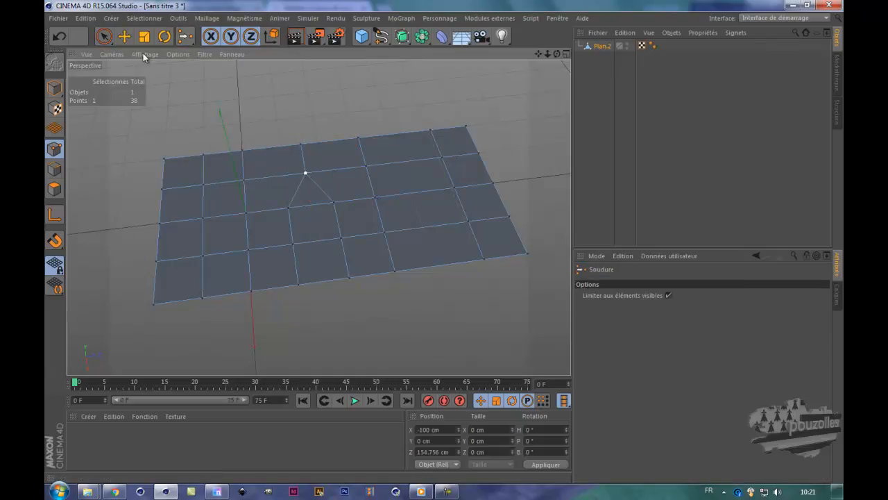
Select the matching point pair in the mesh's middle row and weld it onto the point nearer the seam
{"action": "key", "text": "space"}
{"action": "left_click_drag", "start_coordinate": [288, 218], "coordinate": [346, 201]}
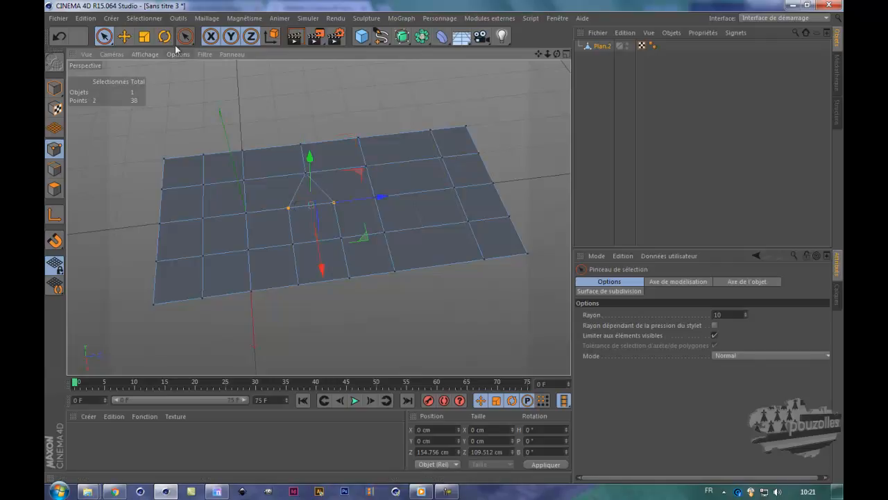
{"action": "left_click_drag", "start_coordinate": [187, 42], "coordinate": [233, 73]}
{"action": "left_click", "coordinate": [334, 204]}
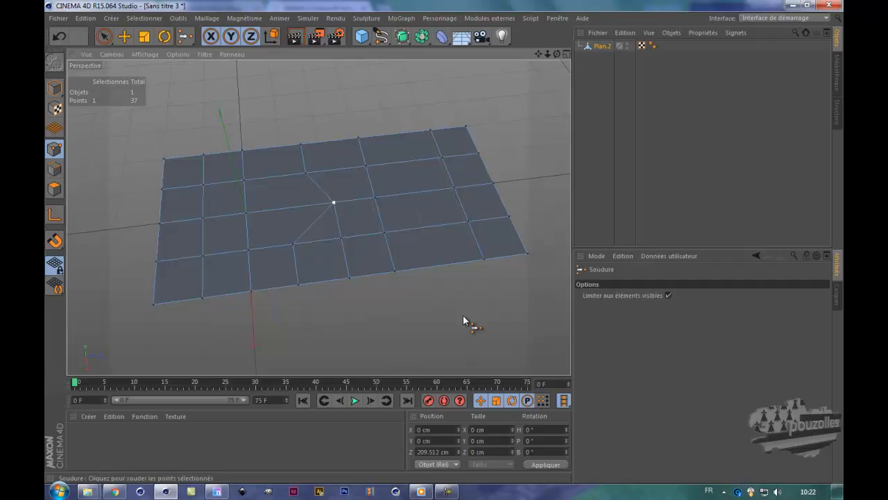
Create a new default material and switch to the Move tool
{"action": "double_click", "coordinate": [97, 451]}
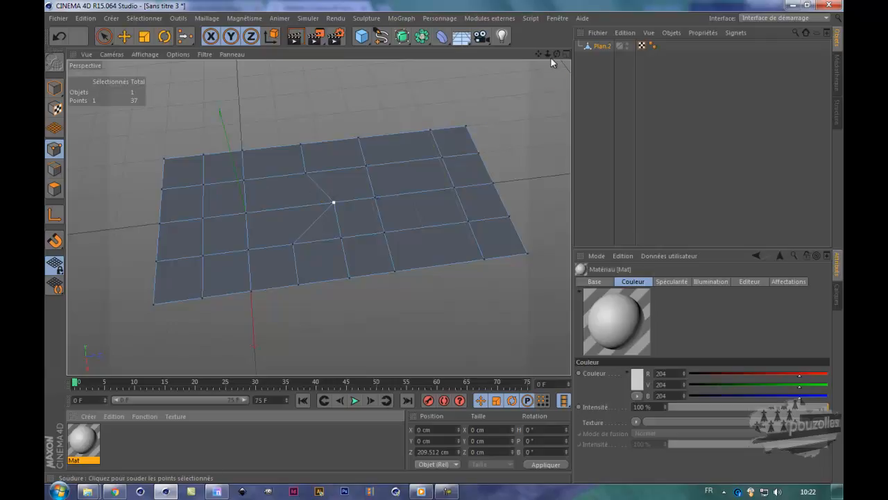
{"action": "left_click", "coordinate": [124, 36]}
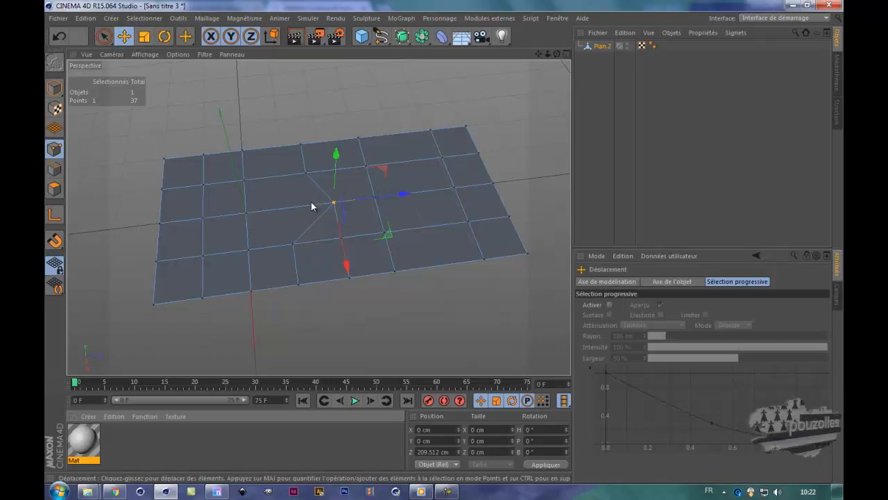
Check the mesh in the front view and return to the perspective view with the last welded point selected again
{"action": "left_click", "coordinate": [412, 295]}
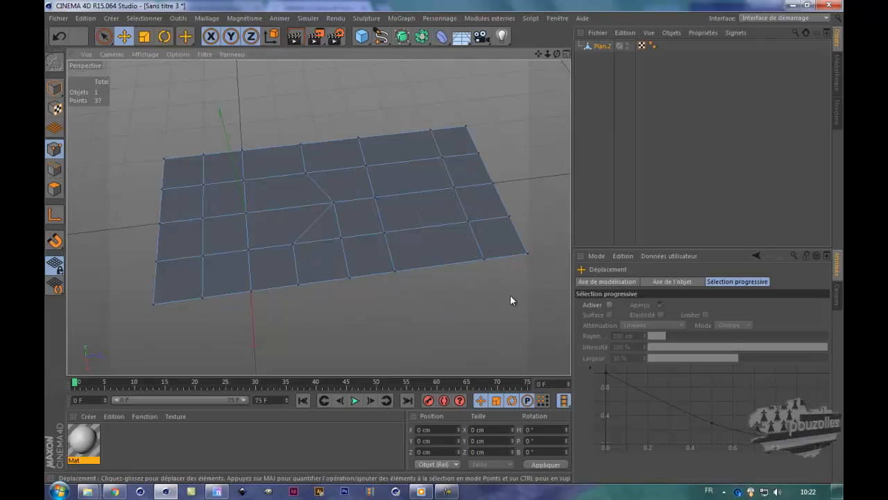
{"action": "key", "text": "F5"}
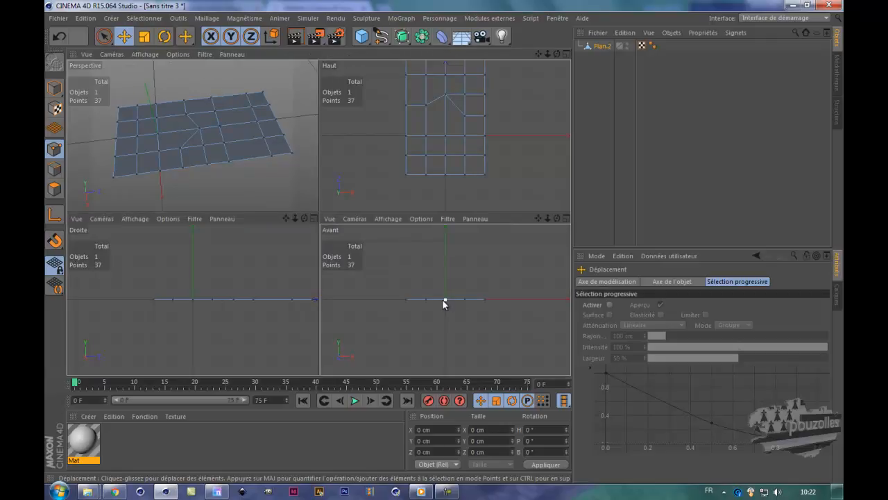
{"action": "middle_click", "coordinate": [442, 299]}
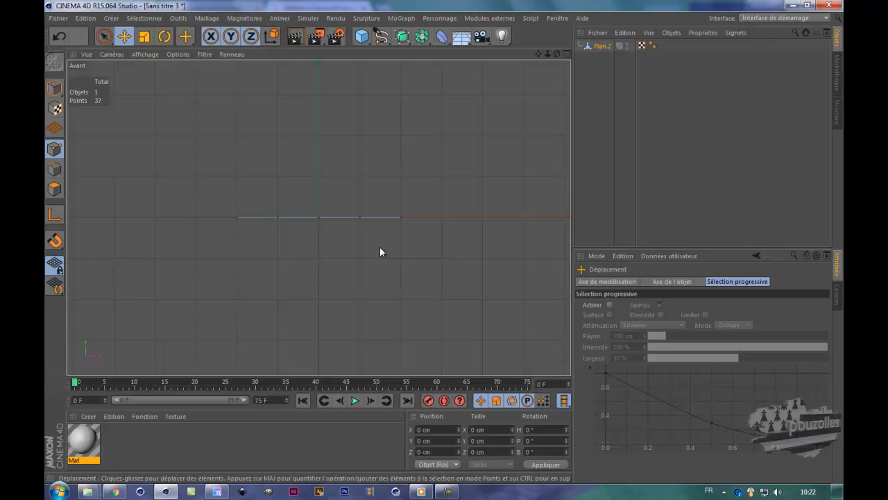
{"action": "left_click", "coordinate": [59, 36]}
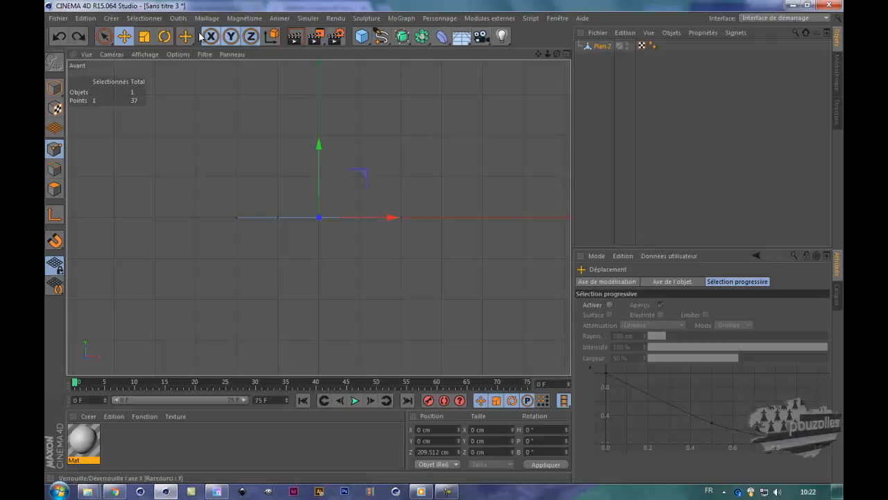
{"action": "middle_click", "coordinate": [204, 112]}
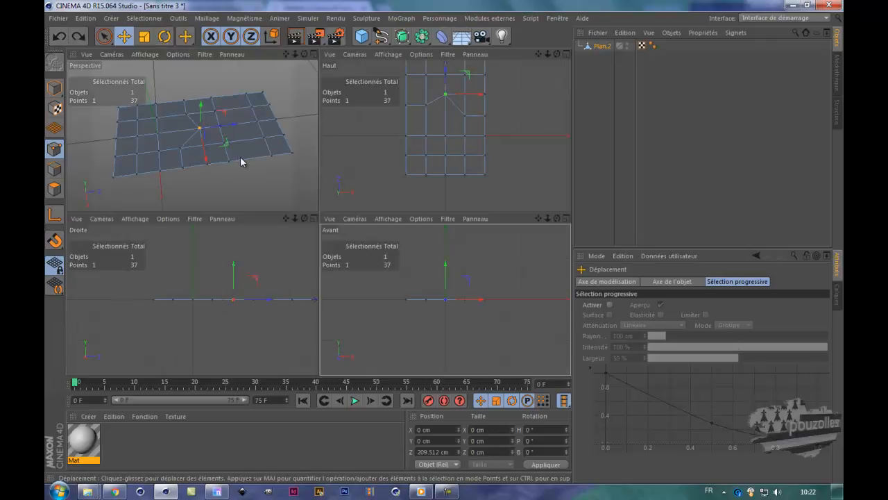
{"action": "middle_click", "coordinate": [241, 156]}
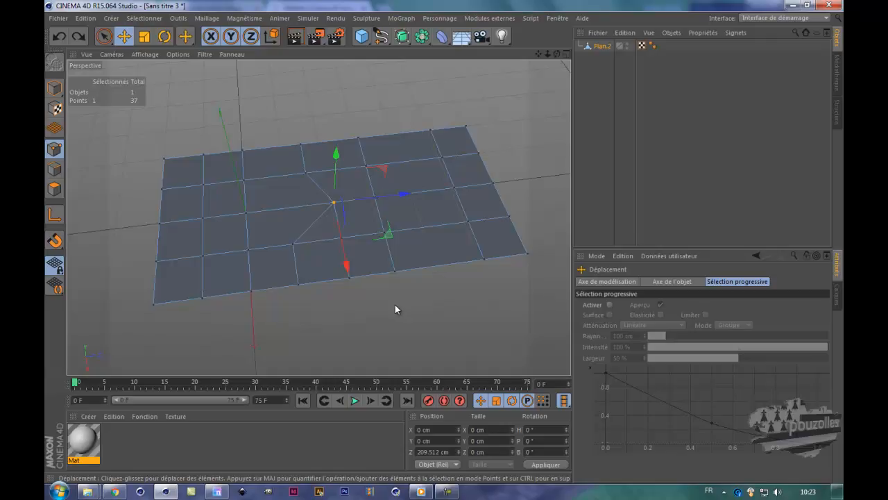
Open the sIBL Loader plugin and dismiss the Windows colour scheme prompt
{"action": "left_click", "coordinate": [486, 18]}
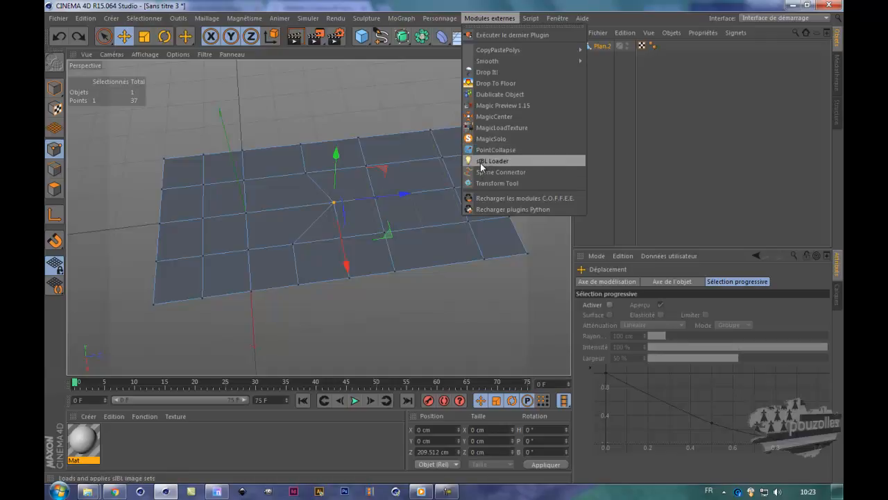
{"action": "left_click", "coordinate": [498, 161]}
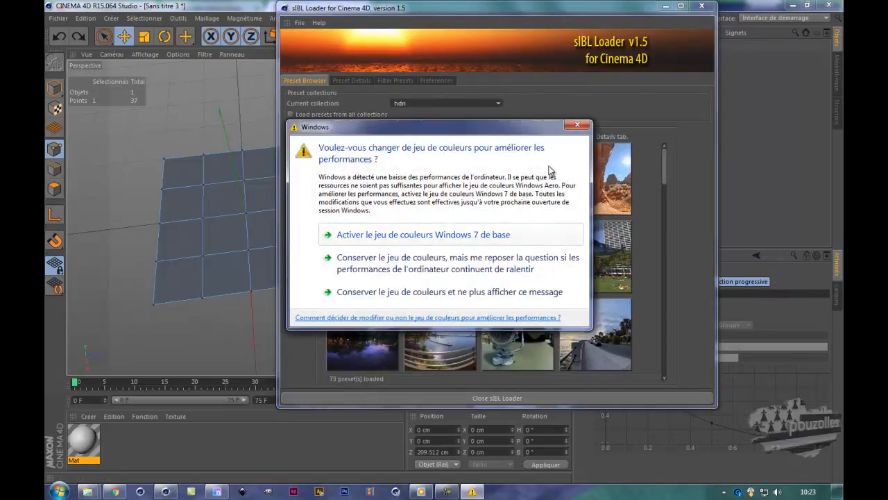
{"action": "left_click", "coordinate": [576, 125]}
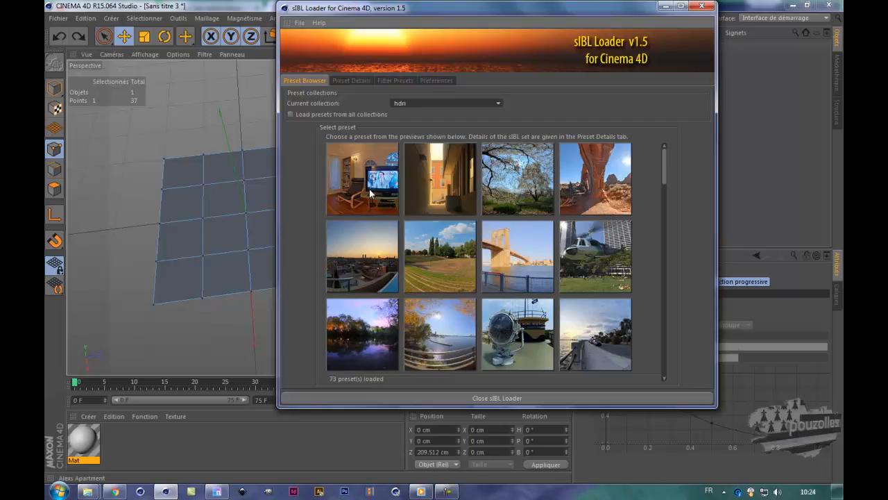
Examine the preset thumbnails in the hdri collection and close sIBL Loader
{"action": "scroll", "coordinate": [441, 231], "scroll_direction": "down", "scroll_amount": 10}
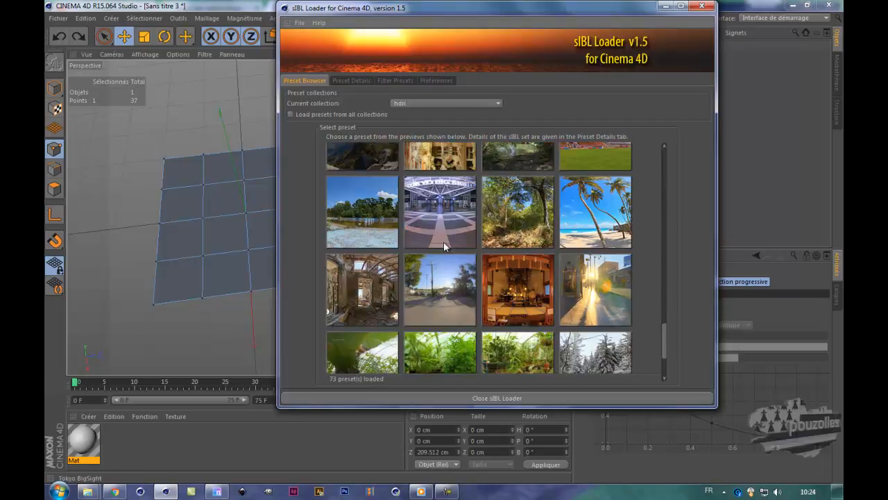
{"action": "scroll", "coordinate": [444, 244], "scroll_direction": "down", "scroll_amount": 2}
{"action": "scroll", "coordinate": [453, 251], "scroll_direction": "up", "scroll_amount": 12}
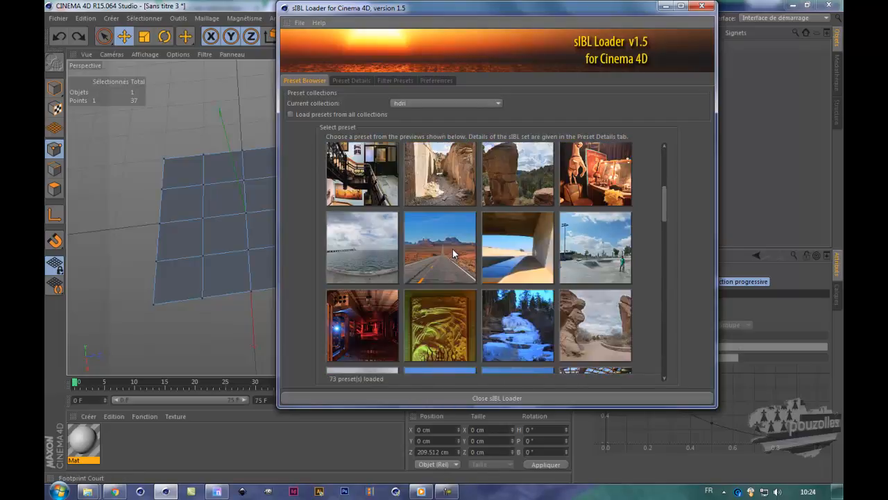
{"action": "scroll", "coordinate": [452, 253], "scroll_direction": "up", "scroll_amount": 3}
{"action": "scroll", "coordinate": [452, 253], "scroll_direction": "down", "scroll_amount": 4}
{"action": "scroll", "coordinate": [452, 253], "scroll_direction": "up", "scroll_amount": 3}
{"action": "scroll", "coordinate": [451, 248], "scroll_direction": "up", "scroll_amount": 1}
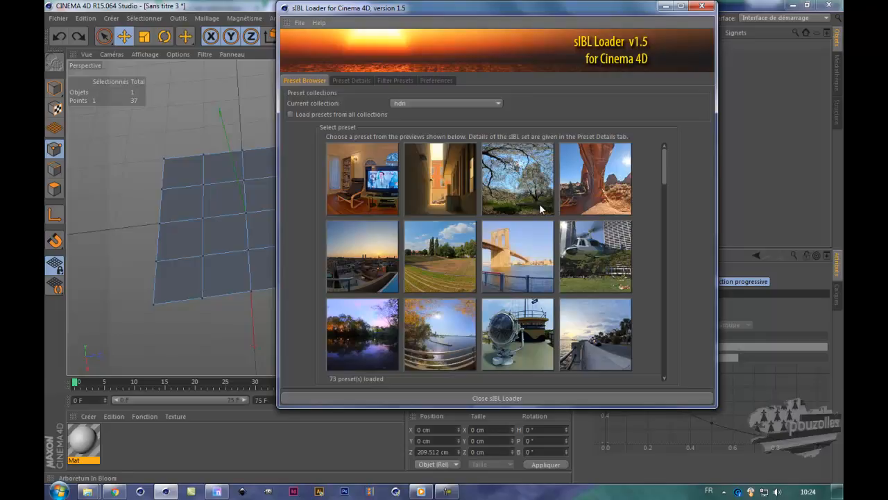
{"action": "left_click", "coordinate": [702, 6]}
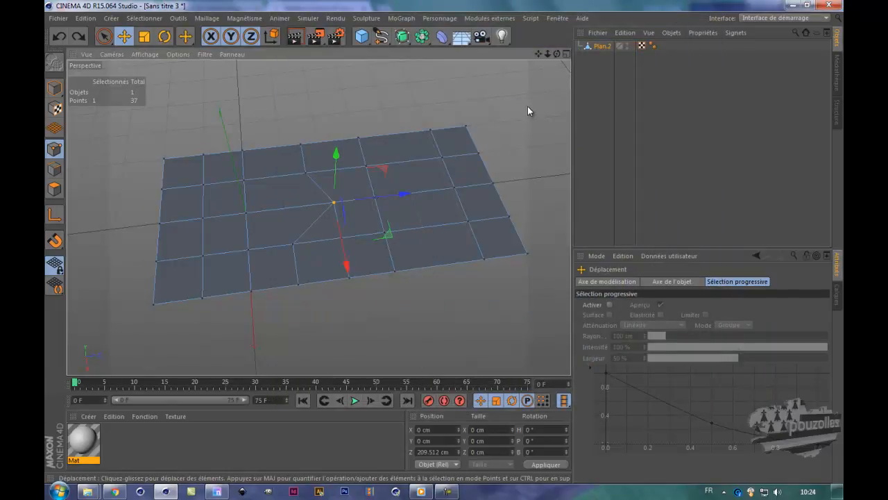